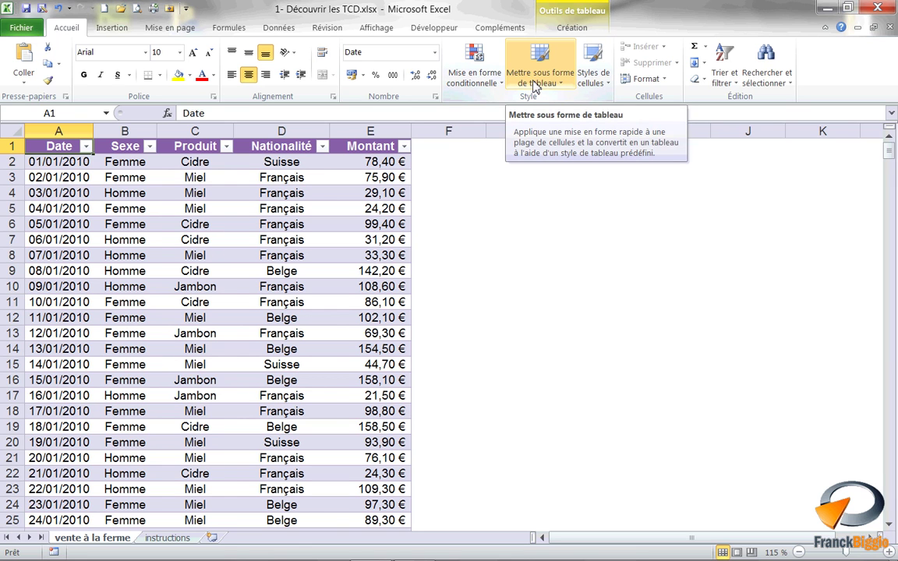
Insert a pivot table from Liste_des_ventes on a new worksheet
{"action": "left_click", "coordinate": [112, 28]}
{"action": "left_click", "coordinate": [40, 57]}
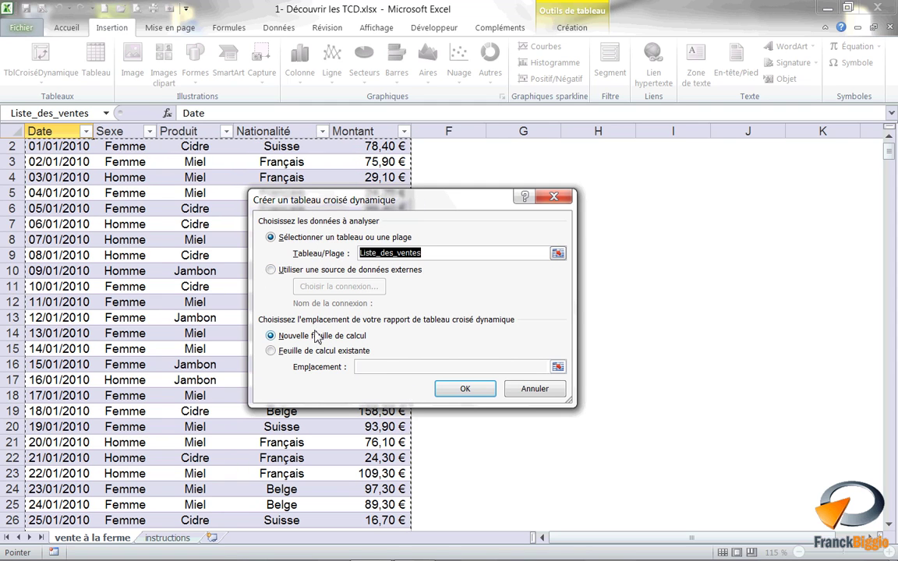
{"action": "left_click", "coordinate": [472, 394]}
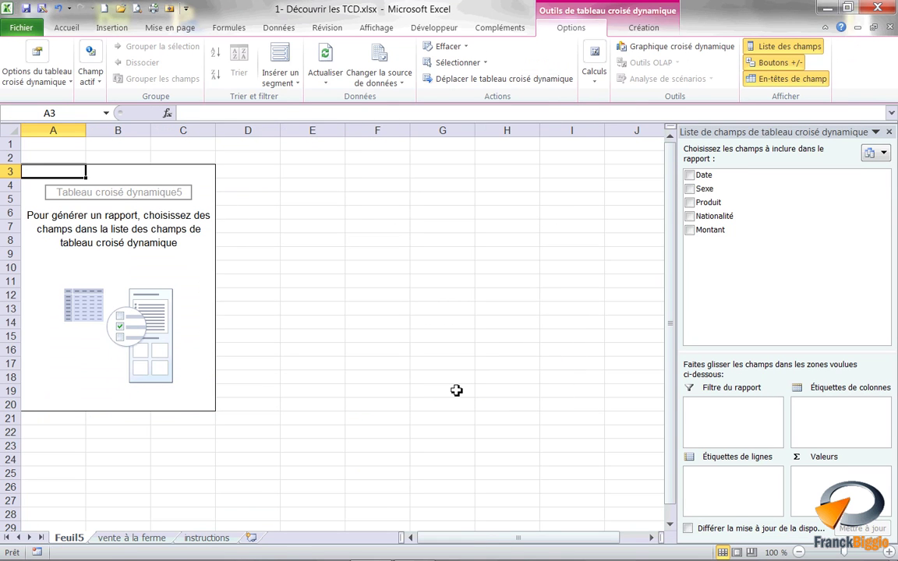
Add Montant as summed values and Date as row labels, then select a date cell
{"action": "mouse_move", "coordinate": [701, 230]}
{"action": "left_mouse_down"}
{"action": "mouse_move", "coordinate": [833, 418]}
{"action": "mouse_move", "coordinate": [837, 487]}
{"action": "mouse_move", "coordinate": [834, 479]}
{"action": "left_mouse_up"}
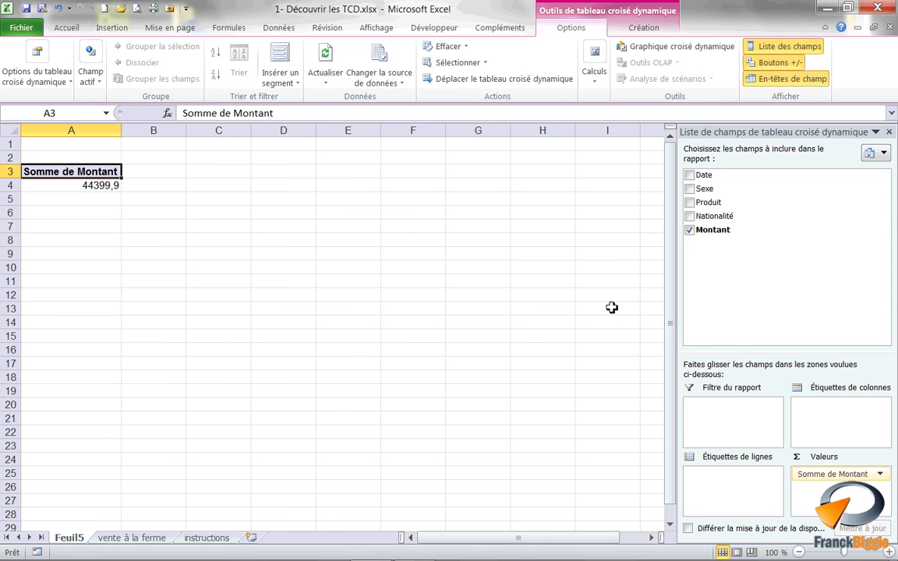
{"action": "mouse_move", "coordinate": [785, 175]}
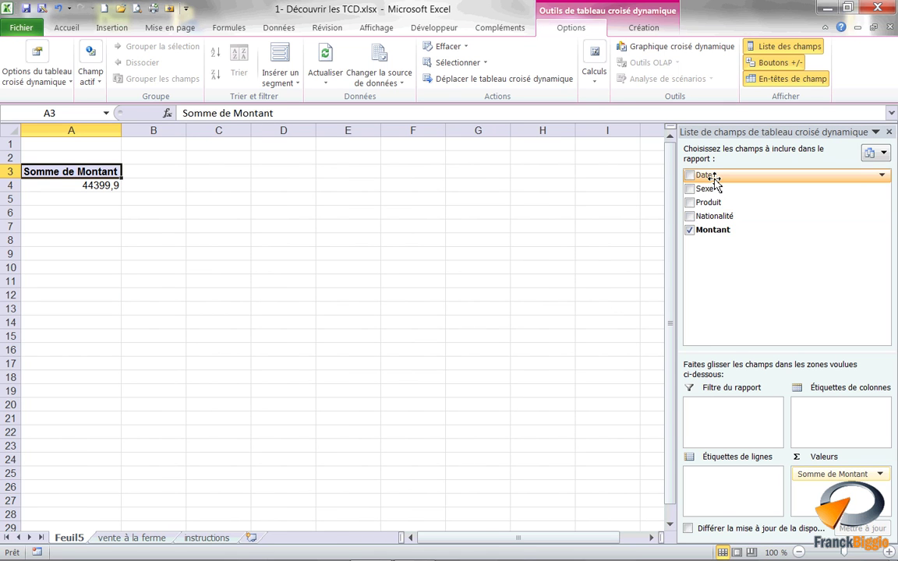
{"action": "left_click_drag", "start_coordinate": [711, 178], "coordinate": [746, 489]}
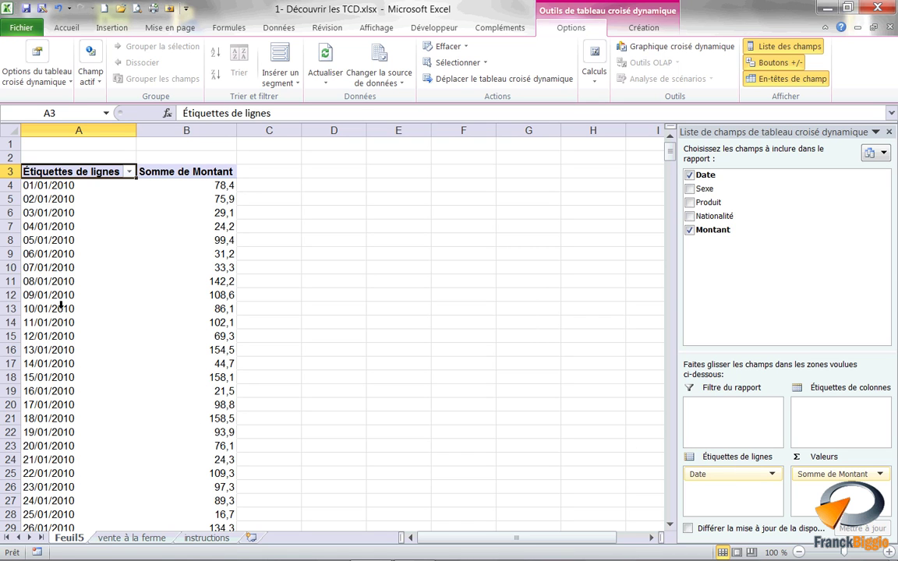
{"action": "left_click", "coordinate": [45, 267]}
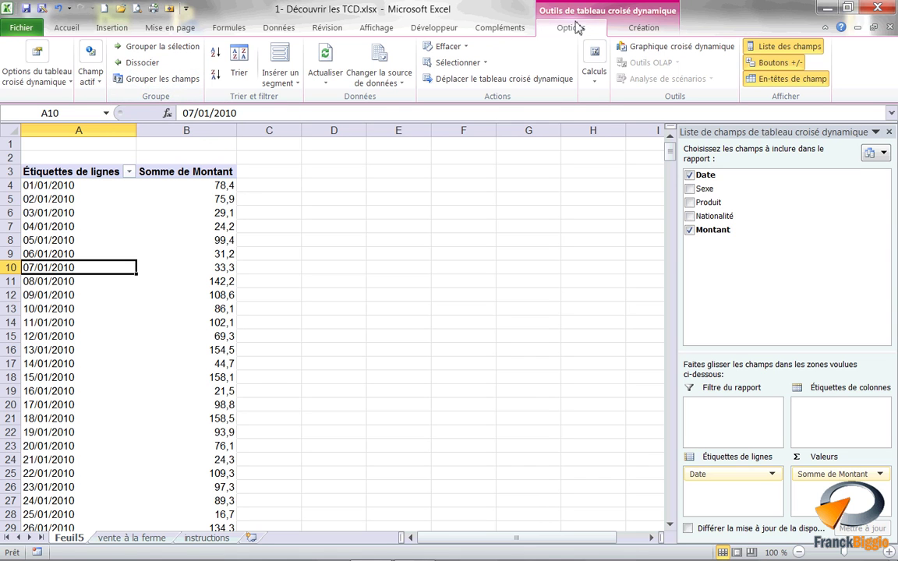
Group the pivot's dates by both Mois and Années
{"action": "left_click", "coordinate": [159, 86]}
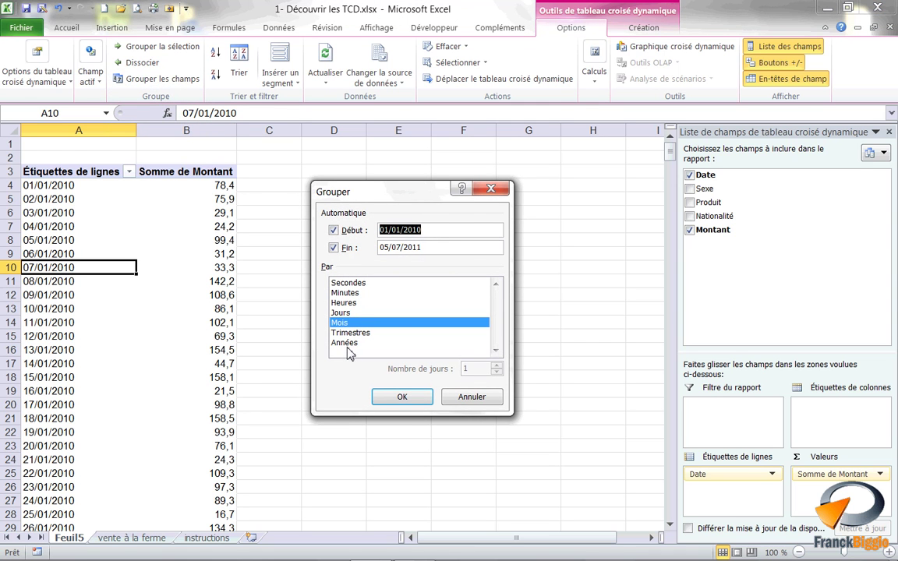
{"action": "left_click", "coordinate": [344, 344]}
{"action": "left_click", "coordinate": [400, 398]}
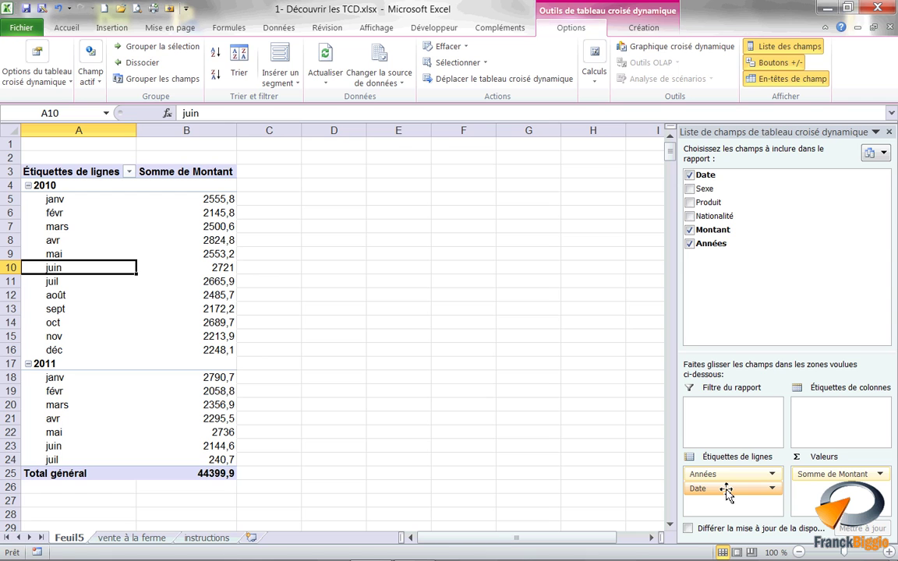
Move Années into the column labels so 2010 and 2011 sit side by side
{"action": "mouse_move", "coordinate": [727, 474]}
{"action": "left_mouse_down"}
{"action": "mouse_move", "coordinate": [757, 444]}
{"action": "mouse_move", "coordinate": [817, 419]}
{"action": "left_mouse_up"}
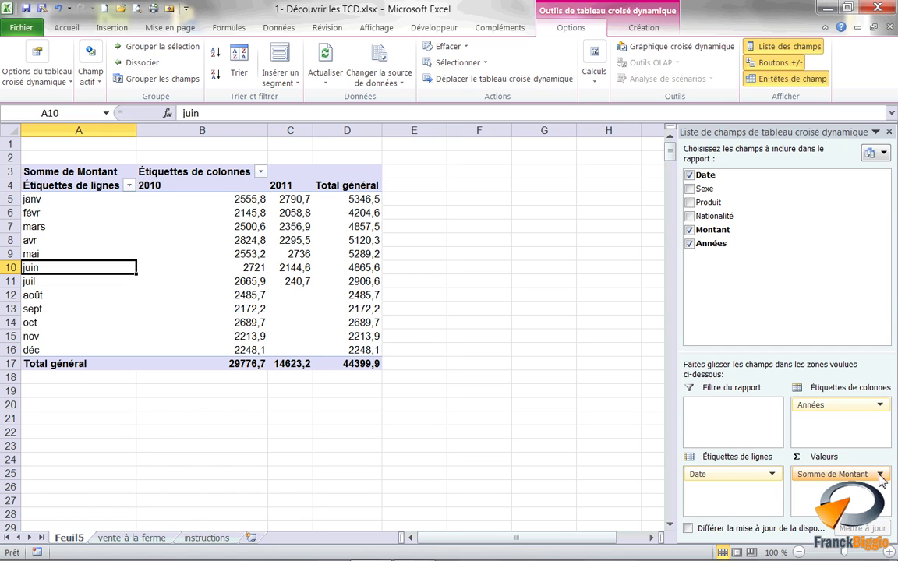
{"action": "left_click", "coordinate": [882, 474]}
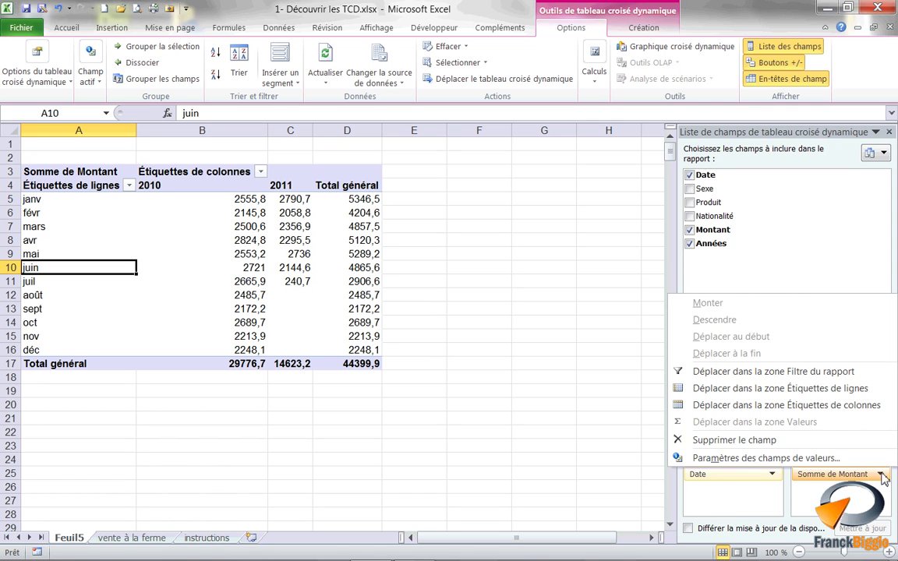
Summarize the value field by Nombre (count) and rename it 'Nombre de VENTE'
{"action": "left_click", "coordinate": [801, 460]}
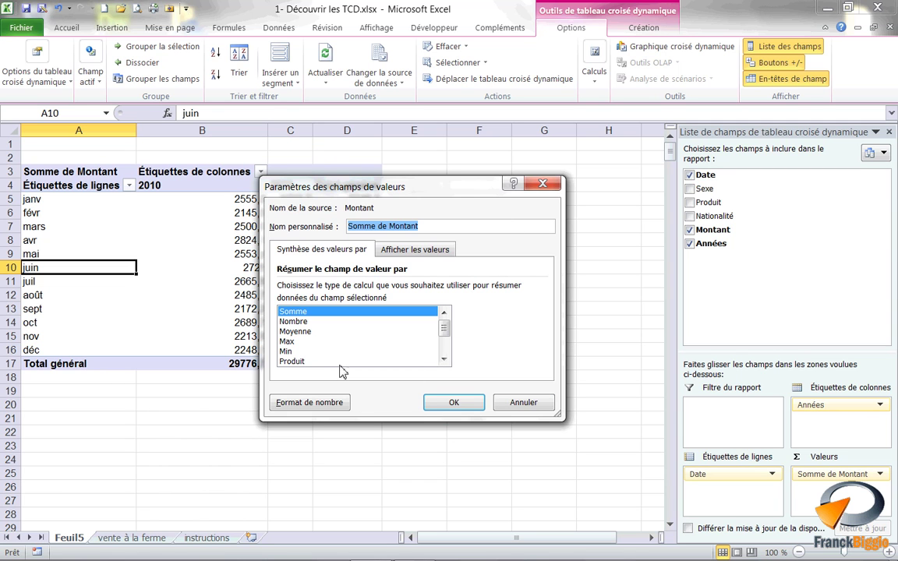
{"action": "left_click", "coordinate": [295, 322]}
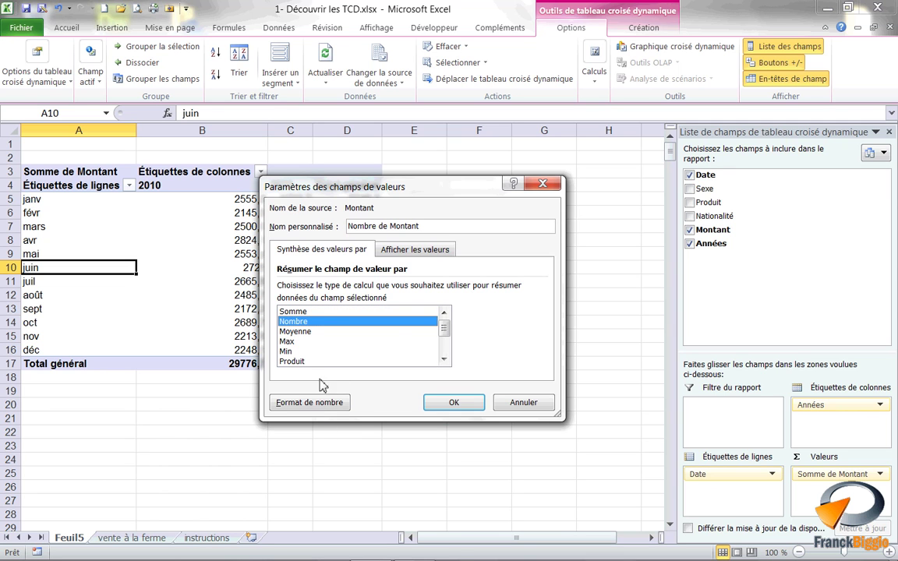
{"action": "mouse_move", "coordinate": [336, 189]}
{"action": "left_mouse_down"}
{"action": "mouse_move", "coordinate": [426, 181]}
{"action": "mouse_move", "coordinate": [358, 179]}
{"action": "left_mouse_up"}
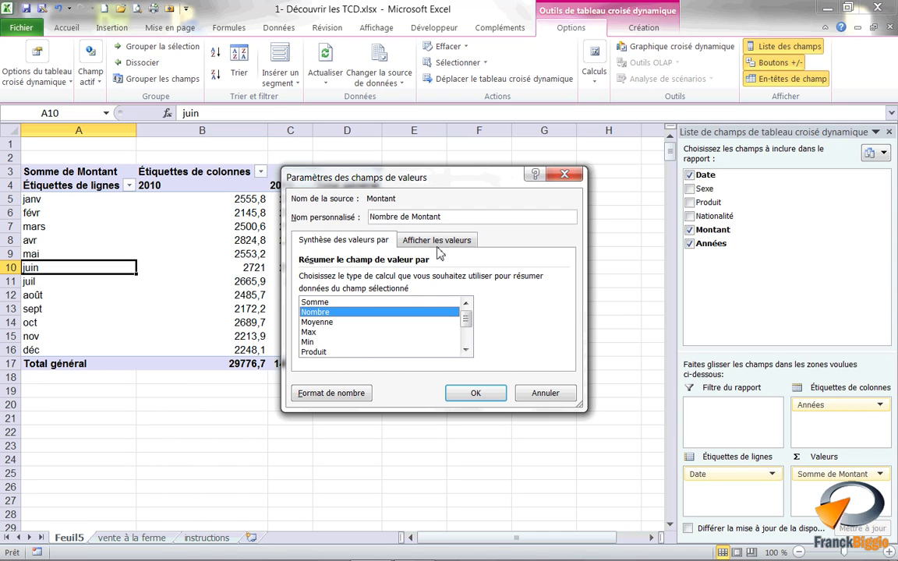
{"action": "double_click", "coordinate": [427, 217]}
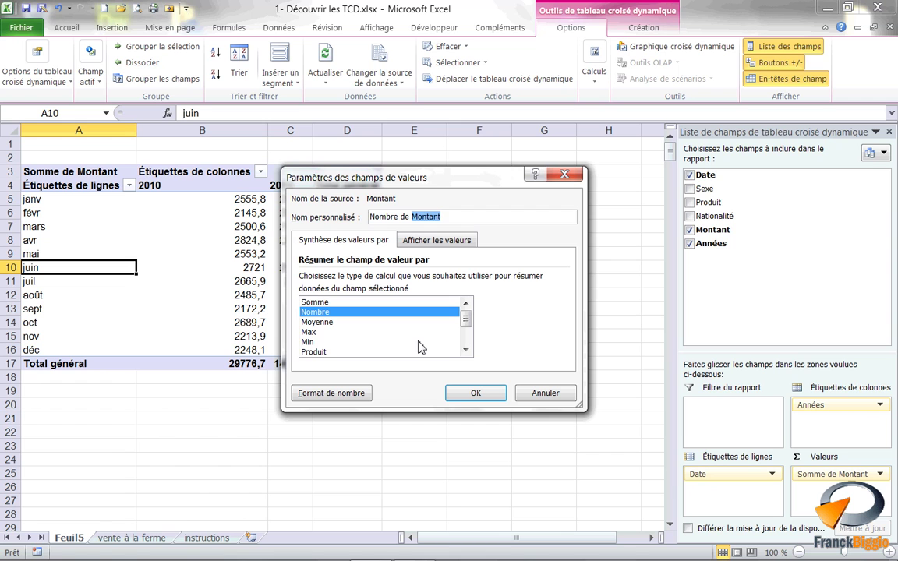
{"action": "type", "text": "VENTE"}
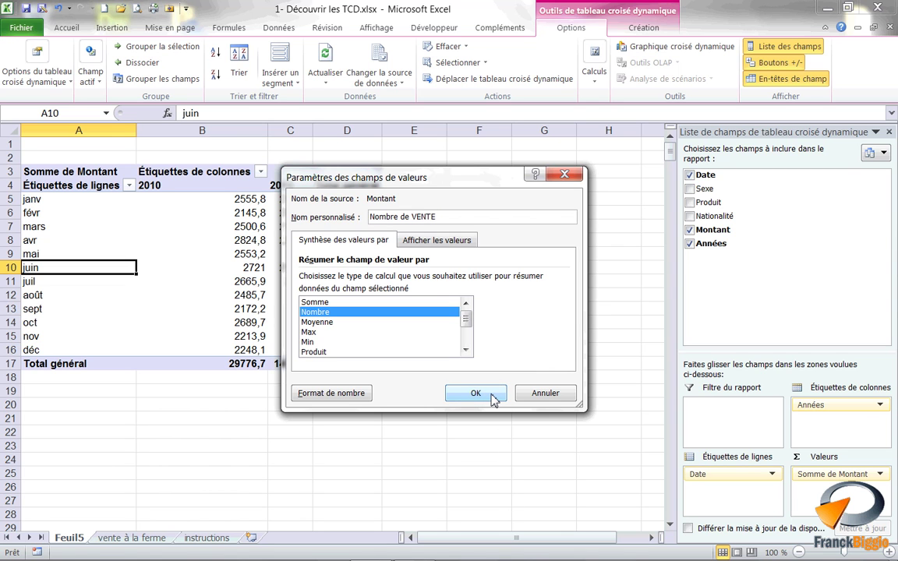
{"action": "left_click", "coordinate": [476, 393]}
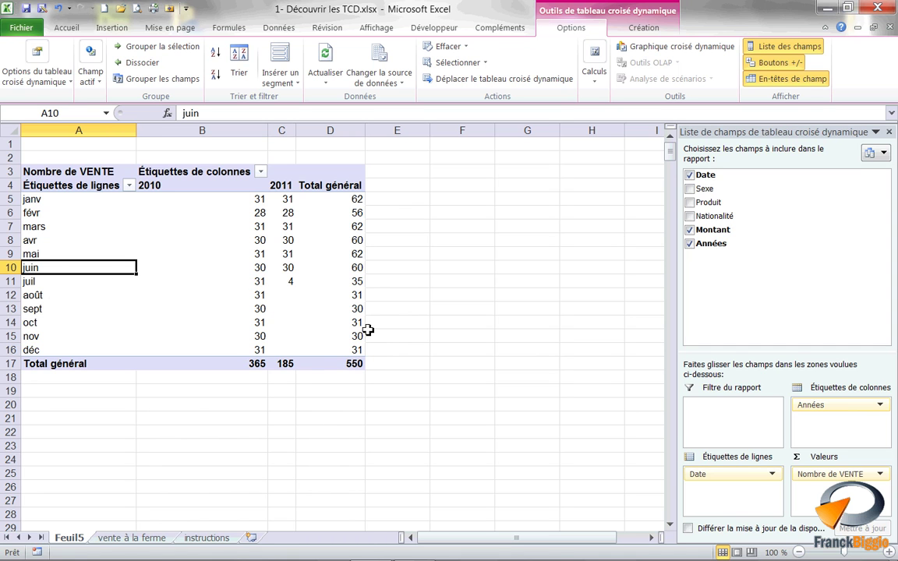
Drill into the July 2011 count of 4 in cell C11 to list its sales
{"action": "left_click", "coordinate": [282, 295]}
{"action": "mouse_move", "coordinate": [282, 281]}
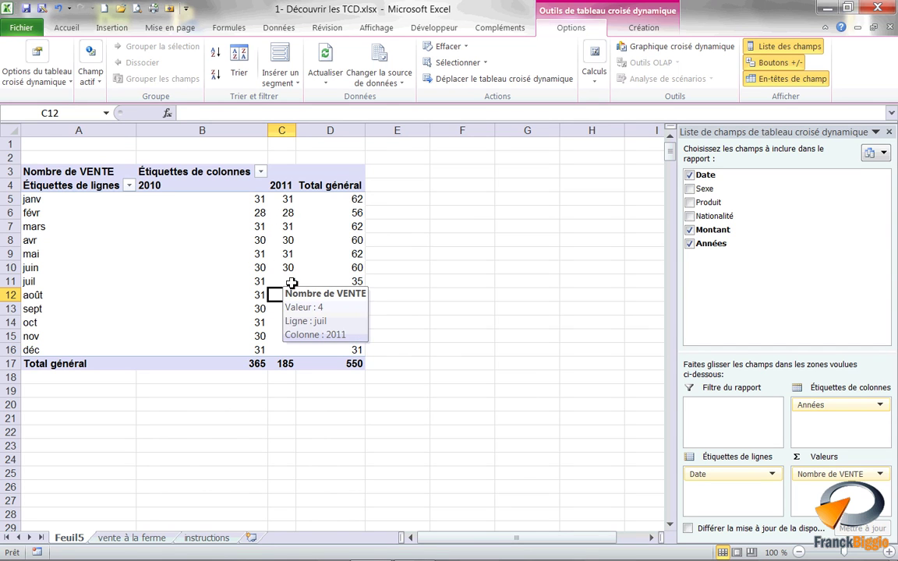
{"action": "left_click", "coordinate": [288, 283]}
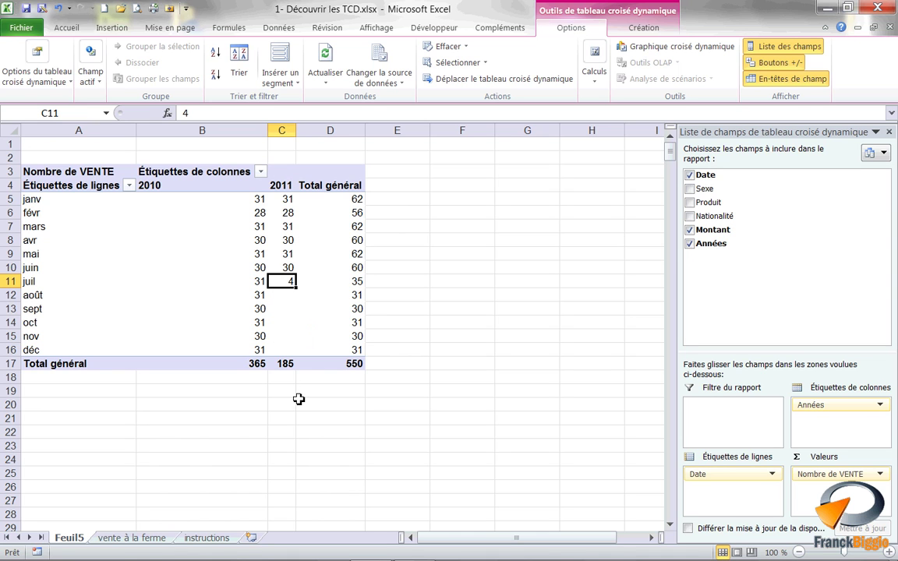
{"action": "double_click", "coordinate": [288, 281]}
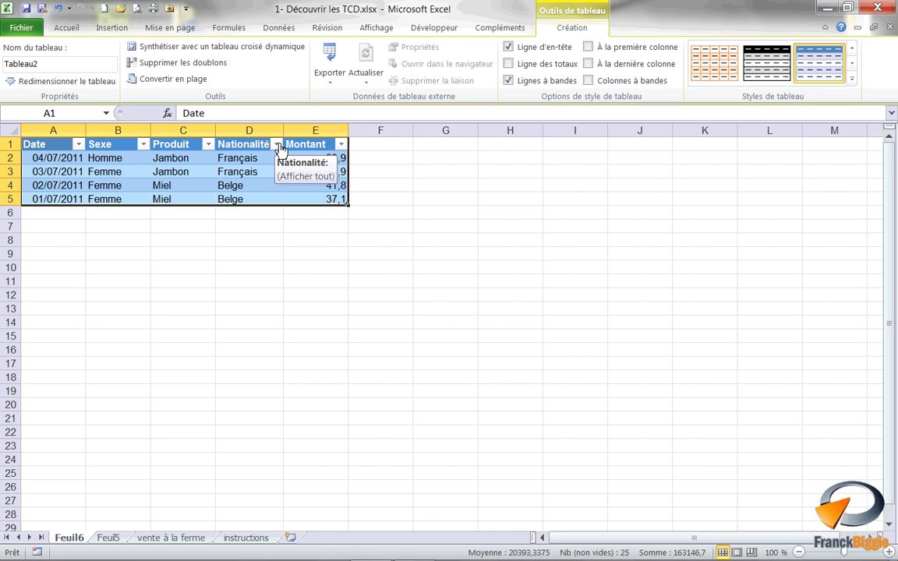
Glance at the Nationalité filter on the detail table, then go back to Feuil5
{"action": "left_click", "coordinate": [278, 145]}
{"action": "left_click", "coordinate": [278, 146]}
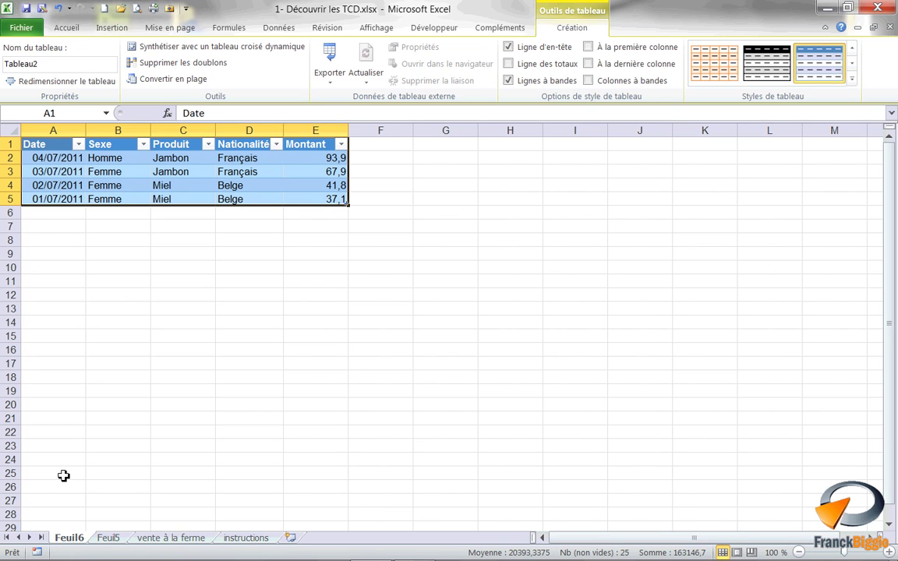
{"action": "left_click", "coordinate": [109, 538]}
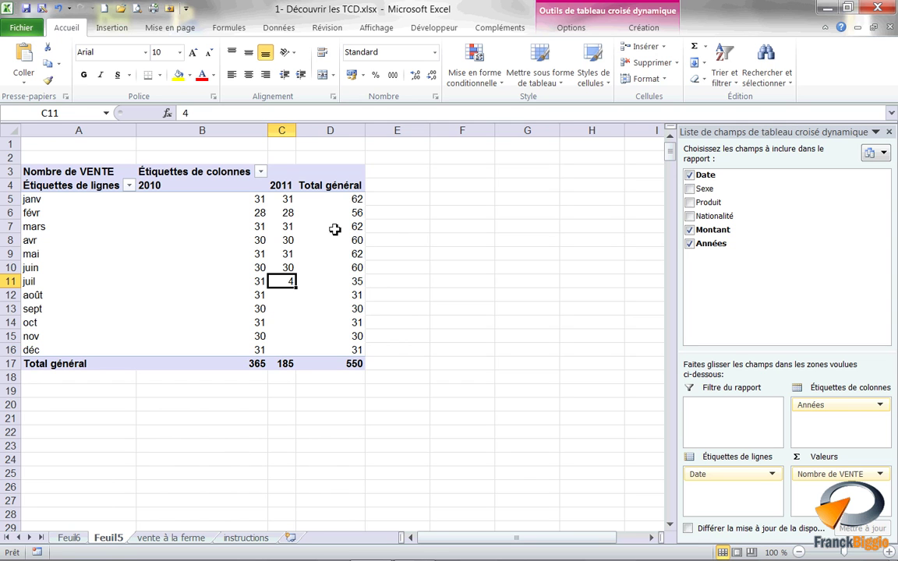
Hide the pivot's field list, +/- buttons and field headers
{"action": "left_click", "coordinate": [569, 30]}
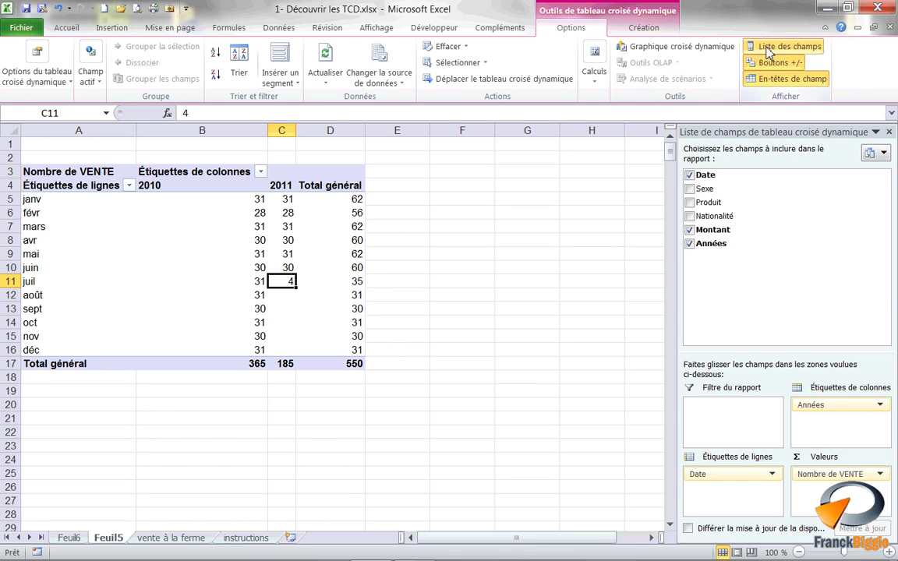
{"action": "left_click", "coordinate": [768, 51]}
{"action": "left_click", "coordinate": [762, 63]}
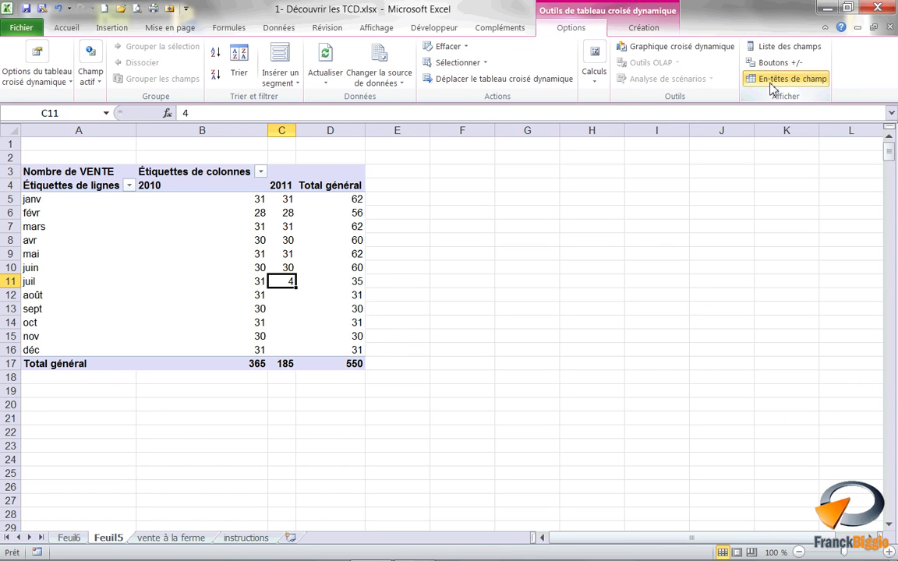
{"action": "left_click", "coordinate": [772, 82]}
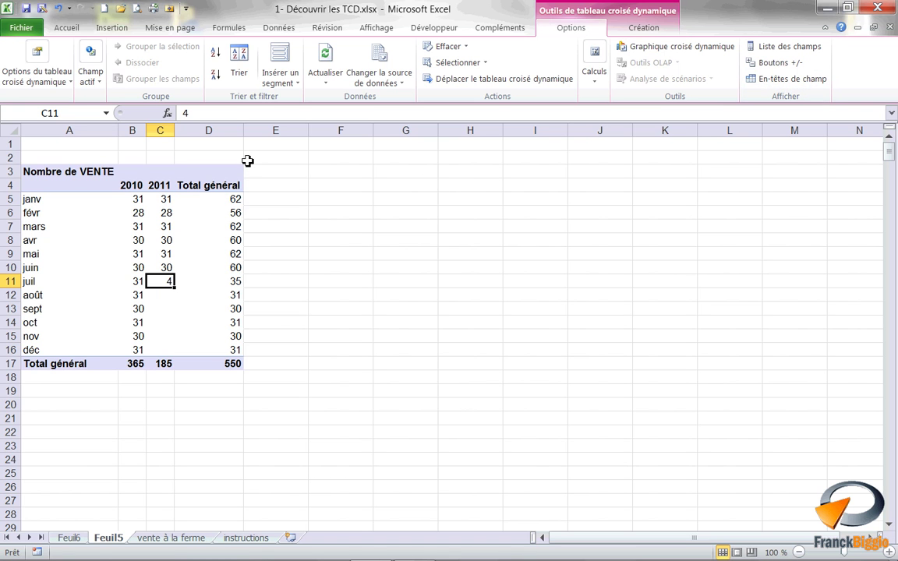
{"action": "left_click", "coordinate": [643, 29]}
Apply the purple Style de tableau croisé dynamique moyen 5 to the pivot
{"action": "left_click", "coordinate": [749, 77]}
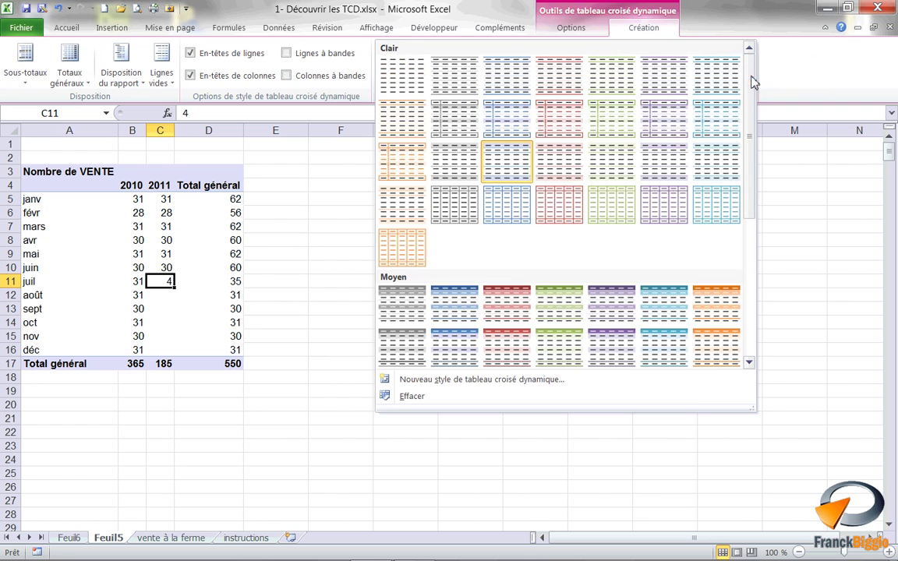
{"action": "left_click", "coordinate": [625, 316]}
{"action": "mouse_move", "coordinate": [135, 212]}
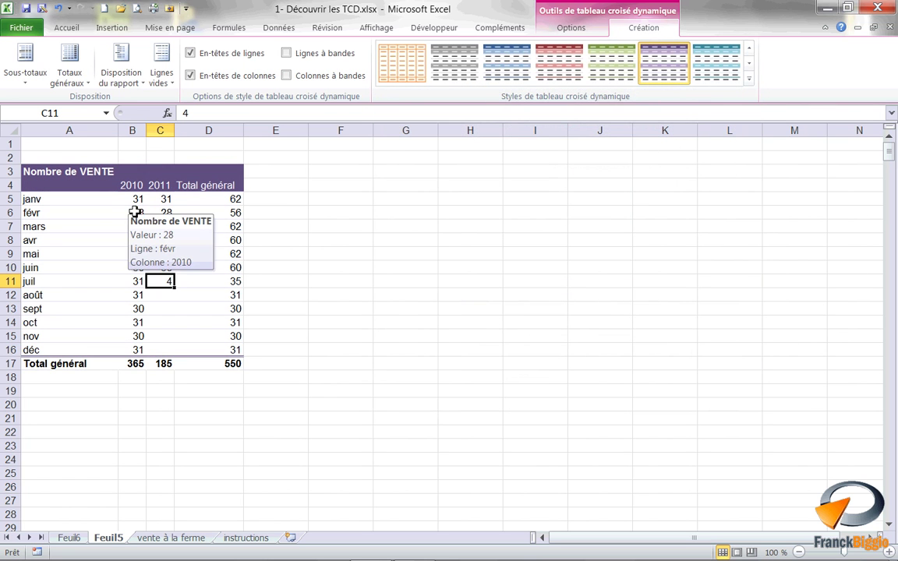